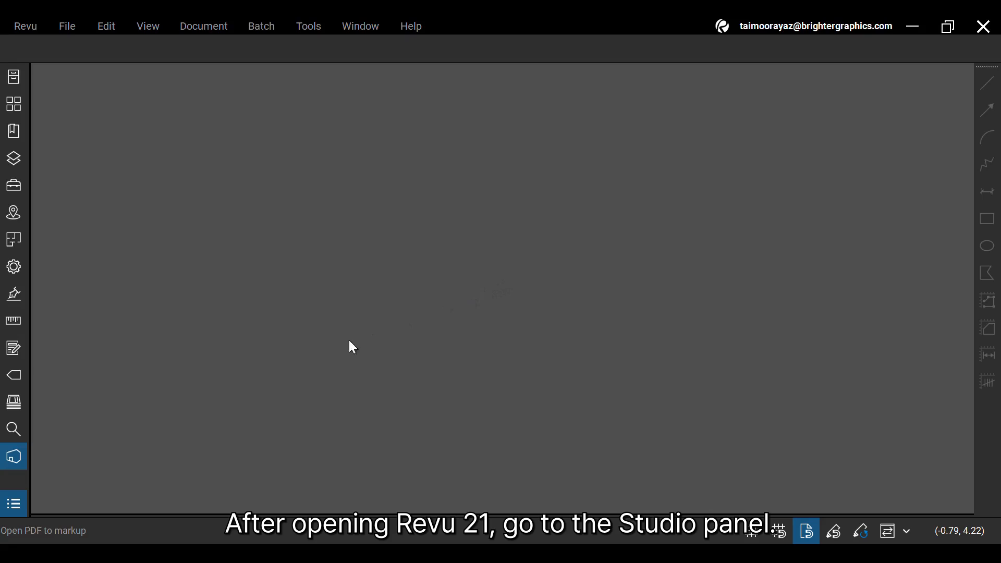
Open the Studio Projects panel, check the Not Joined and Joined lists, and show the add-project menu
left_click(21, 462)
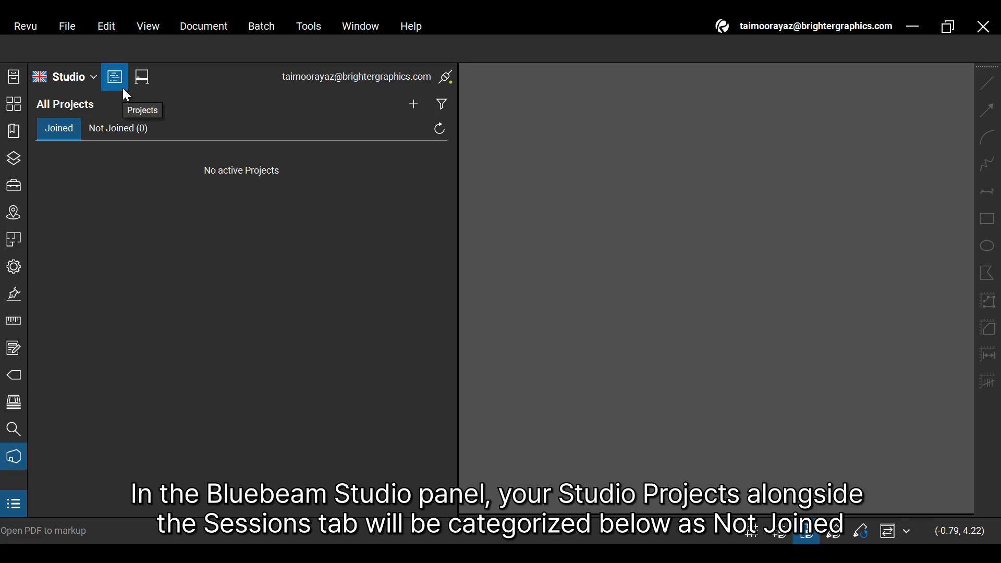
left_click(118, 130)
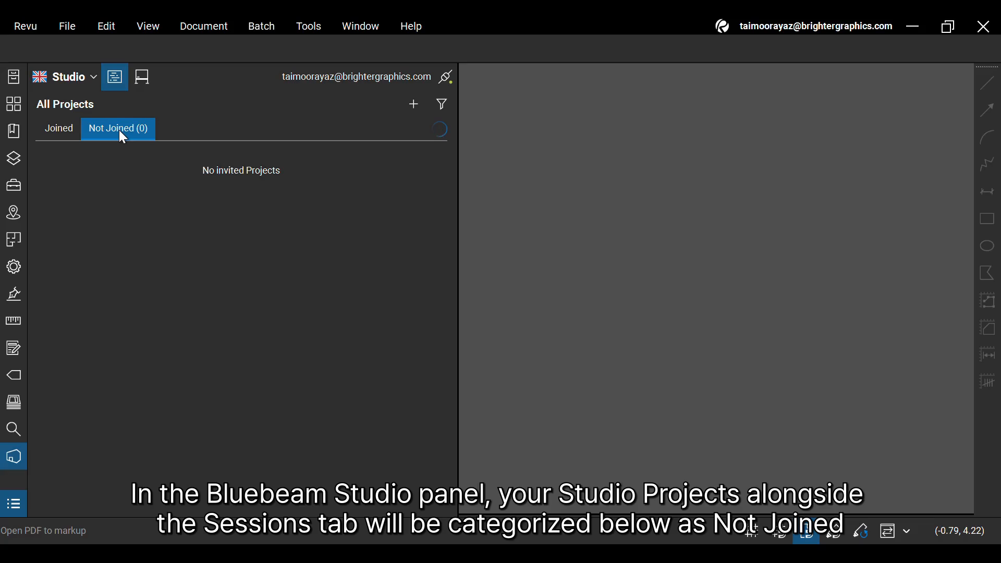
left_click(58, 137)
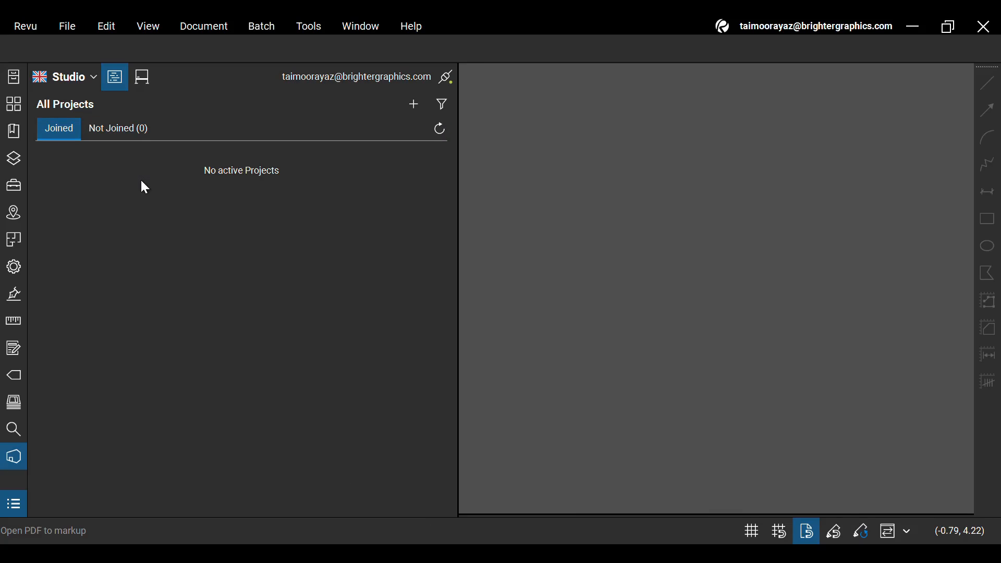
left_click(414, 109)
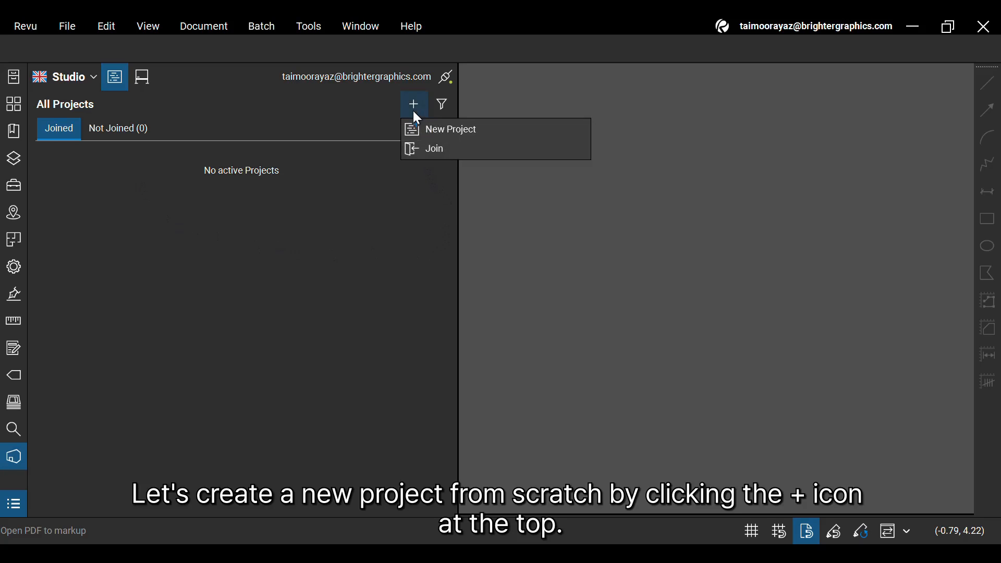
Create a new Studio project named 'Sample Project BG'
left_click(475, 133)
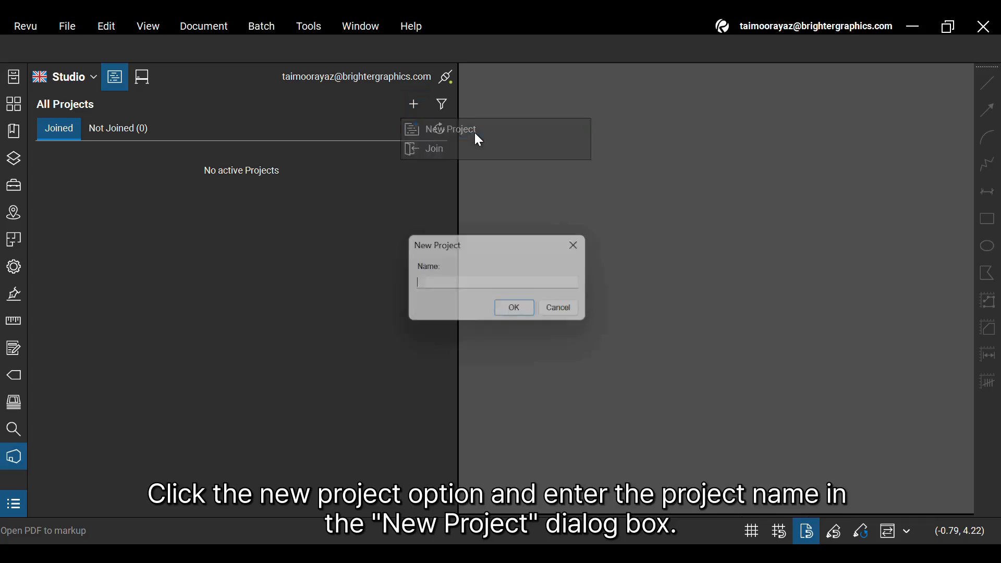
type("Sample Project BG")
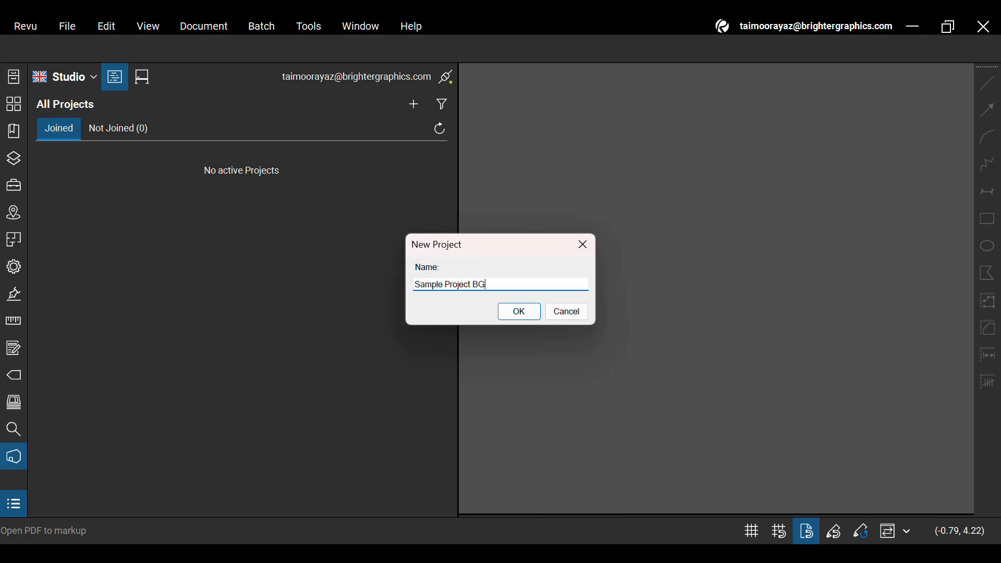
left_click(538, 317)
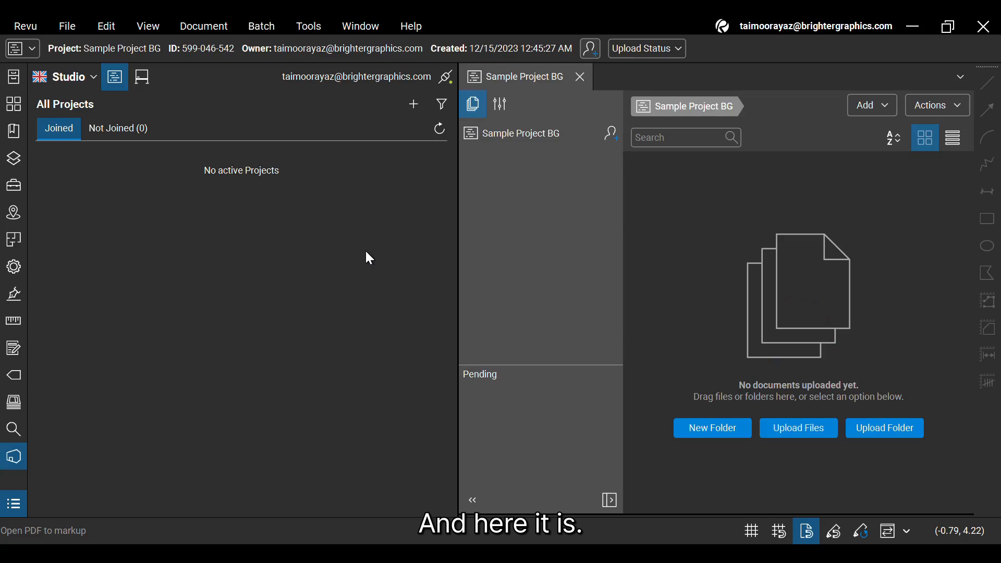
Select Sample Project BG and open its Invite Users options
left_click(320, 160)
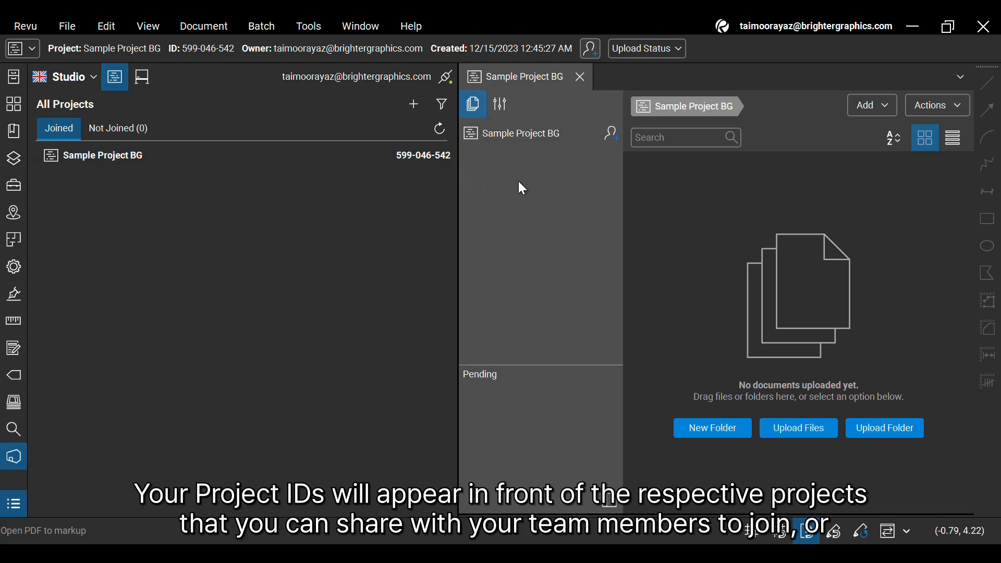
left_click(611, 134)
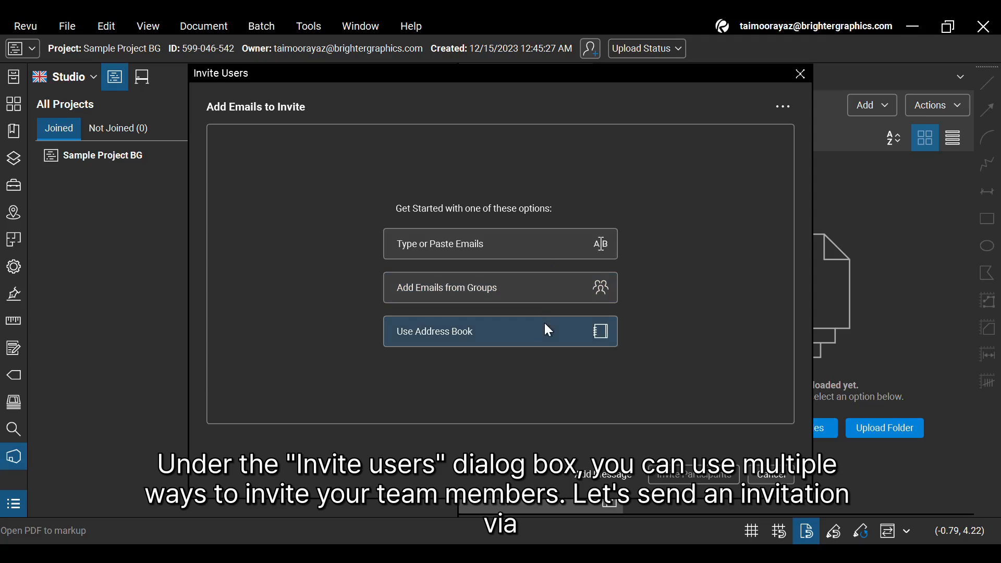
Enter the team member's e-mail address, fix the '.om' domain typo to '.com', and check it as the invitee
left_click(539, 248)
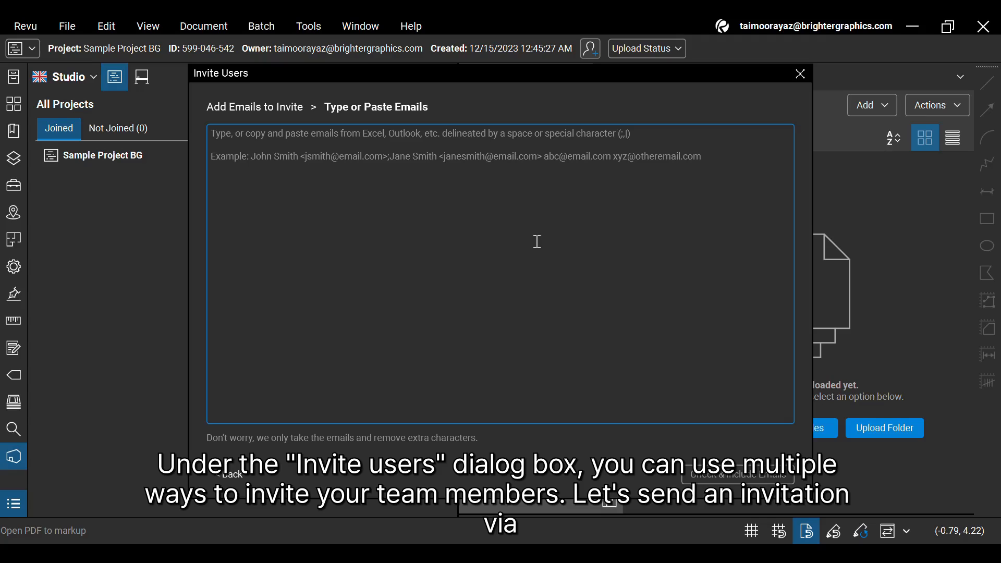
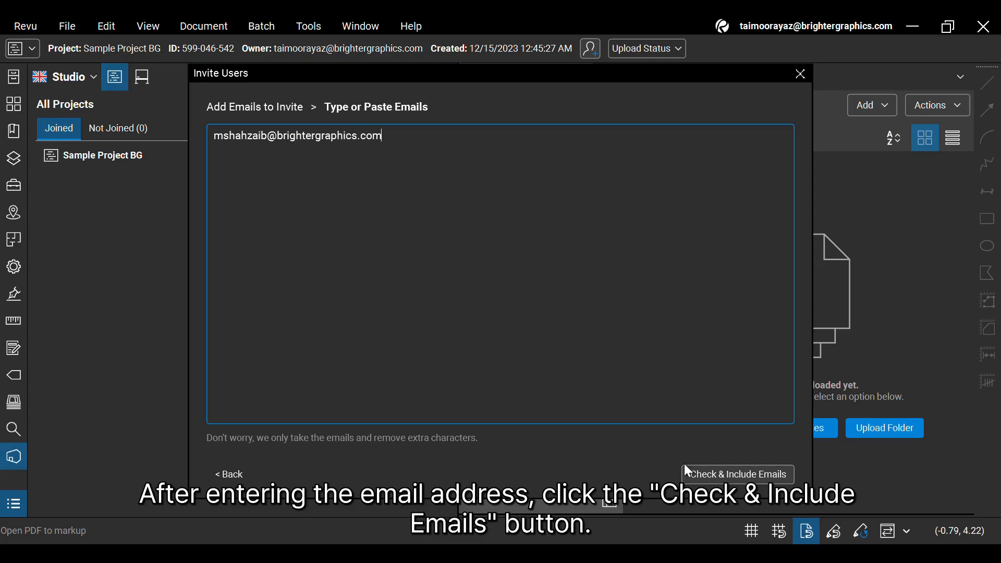
left_click(703, 472)
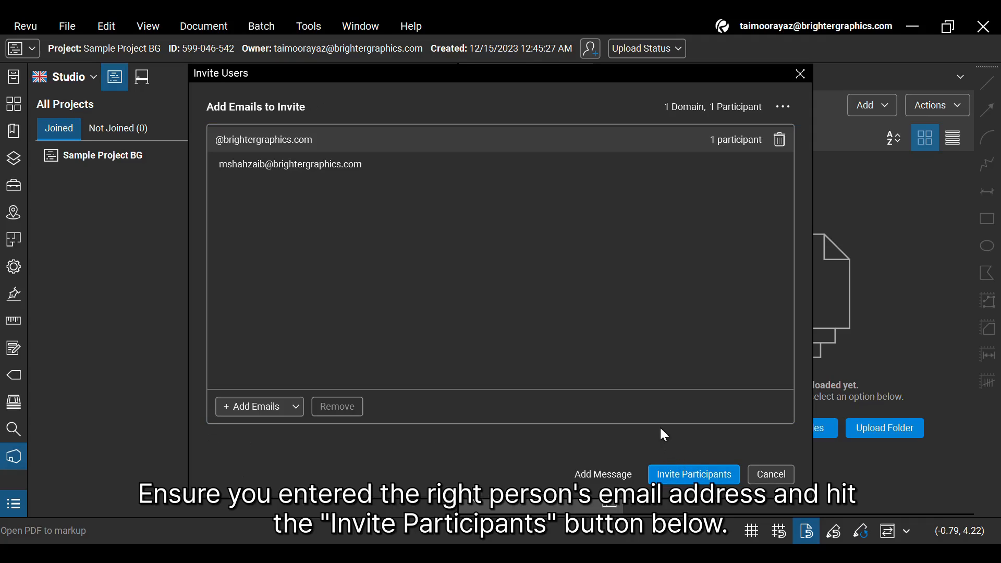
Send the invitation to the listed participant and dismiss the invitations-sent confirmation
left_click(302, 164)
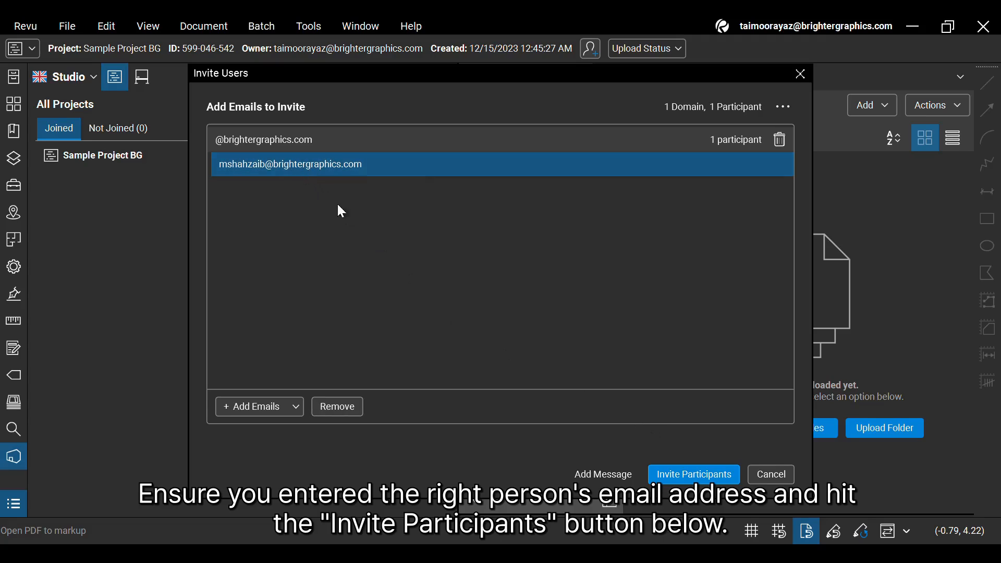
left_click(711, 472)
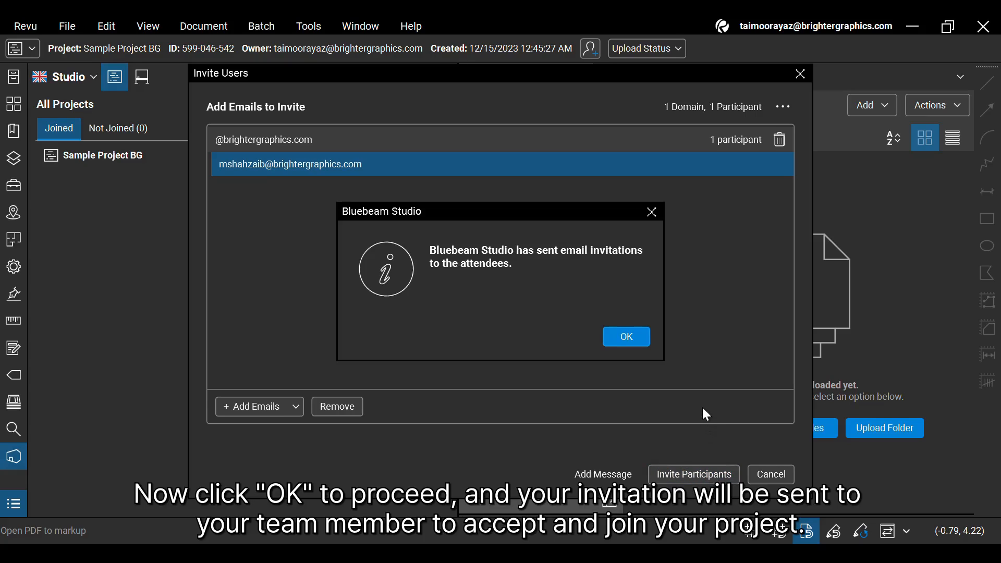
left_click(646, 344)
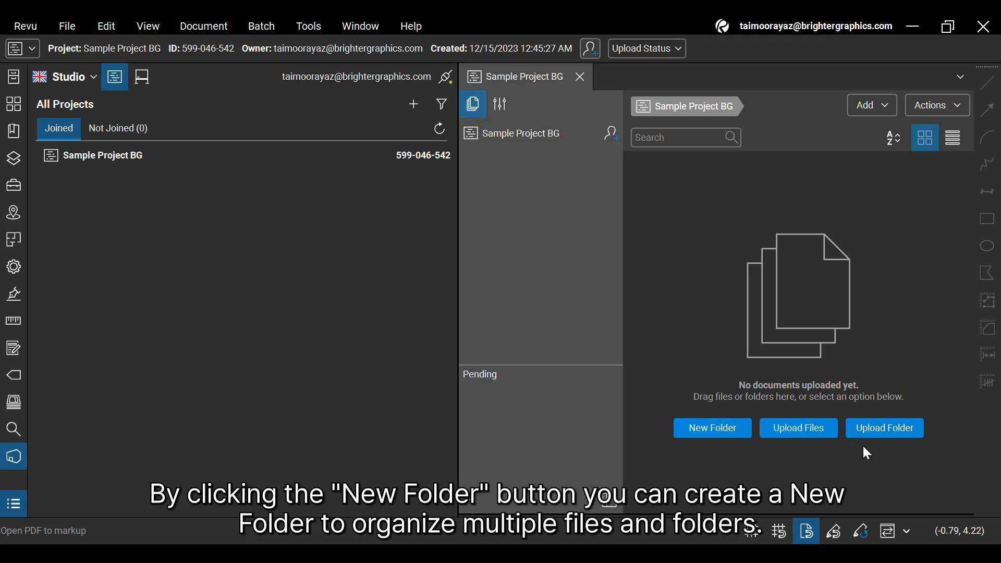
left_click(731, 440)
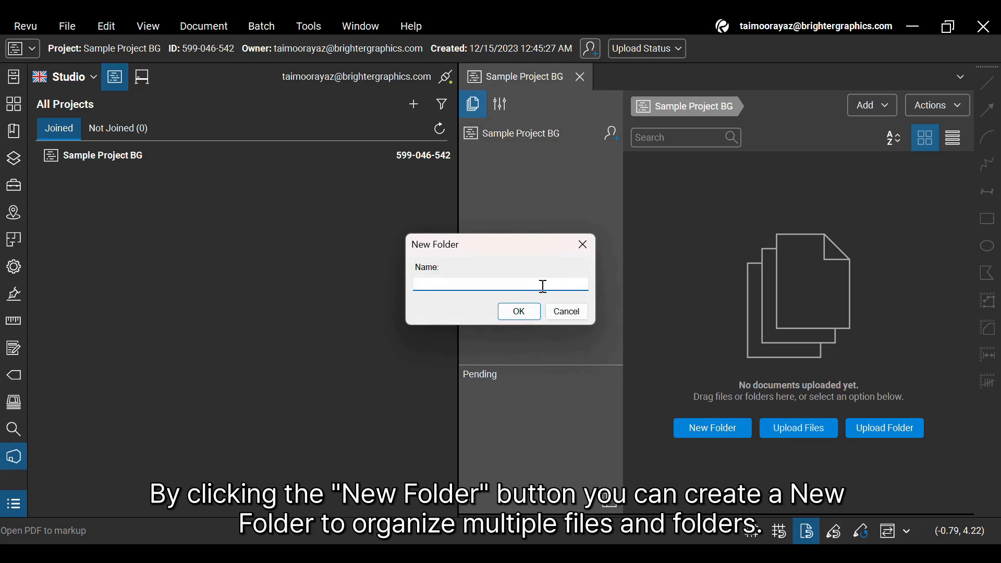
left_click(567, 312)
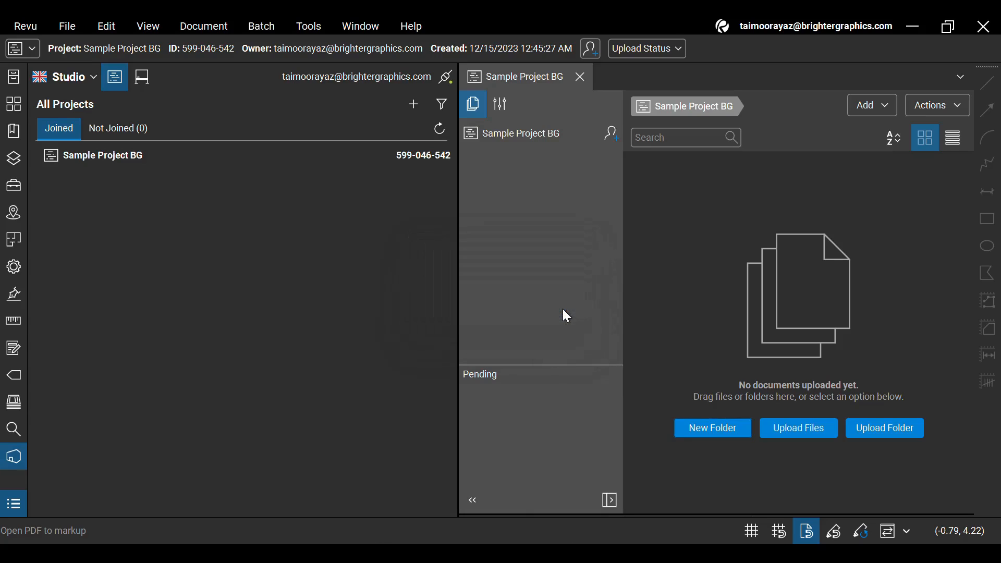
Upload the 'BG Project Files' folder from Downloads into Sample Project BG
left_click(886, 430)
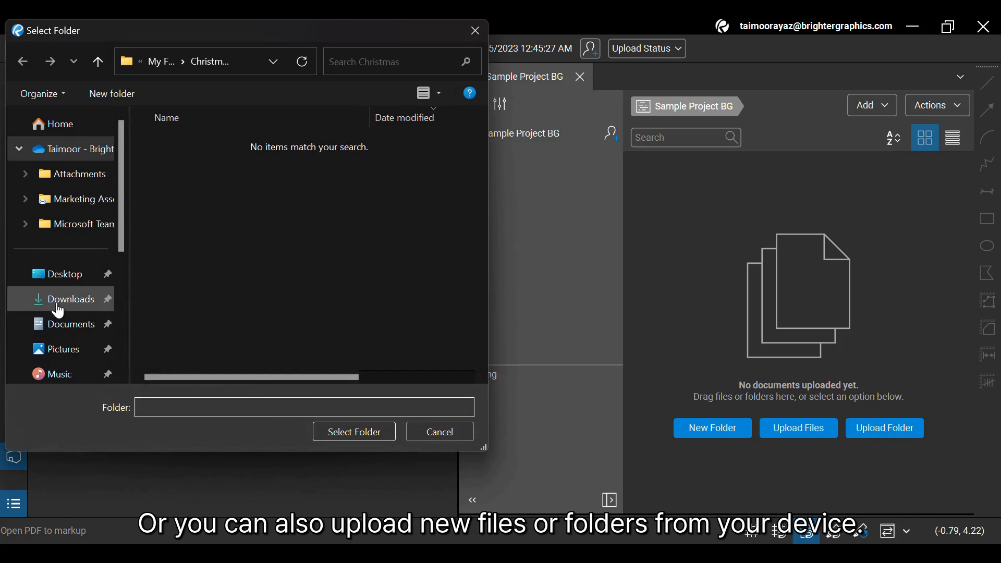
left_click(78, 297)
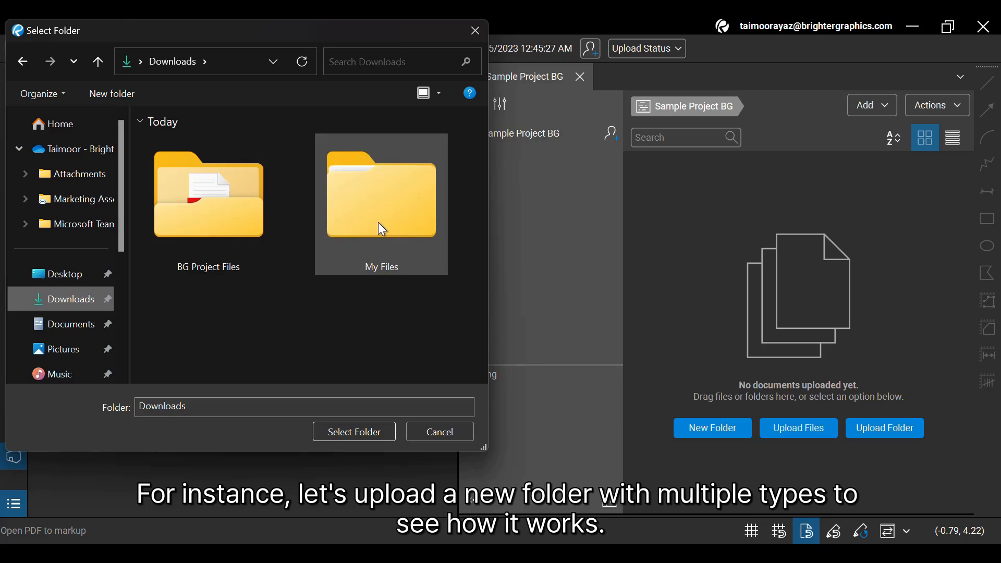
left_click(224, 230)
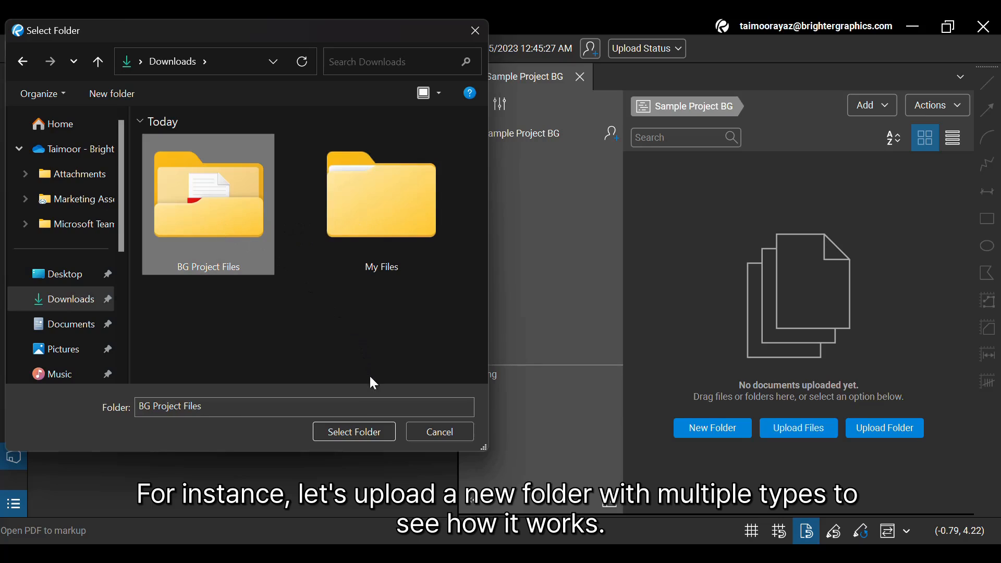
left_click(374, 433)
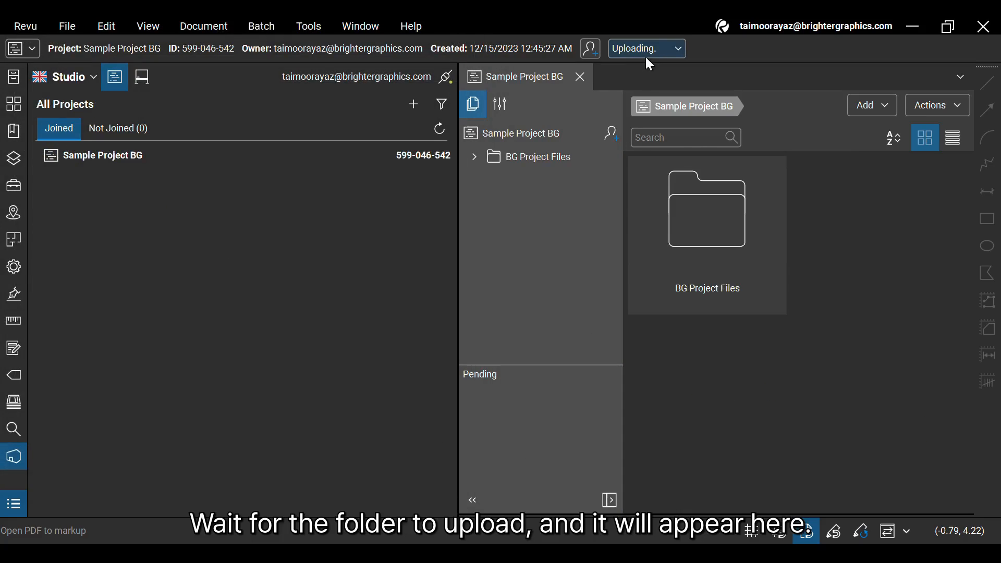
Open the BG Project Files folder and select its floor plan PDF
double_click(719, 235)
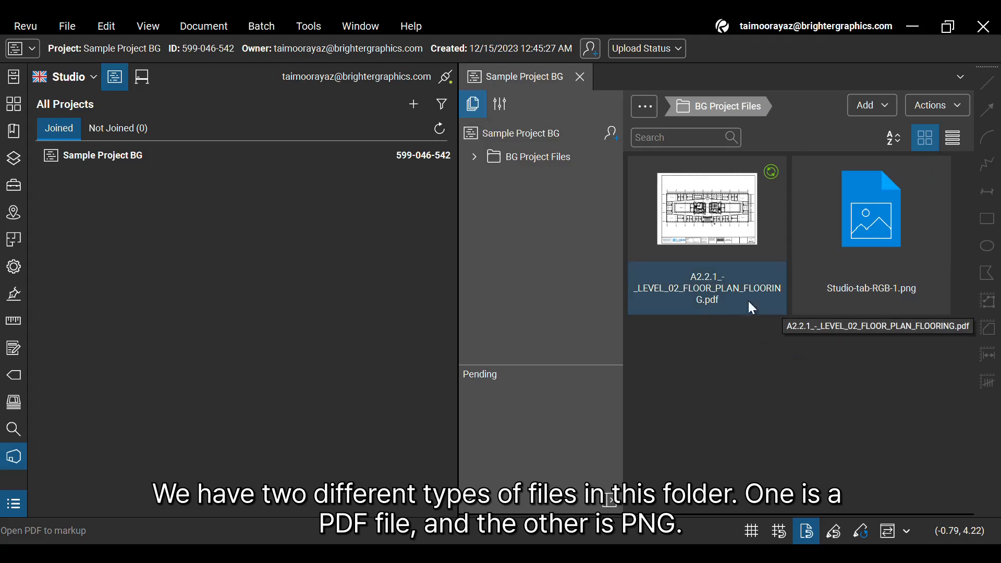
left_click(722, 245)
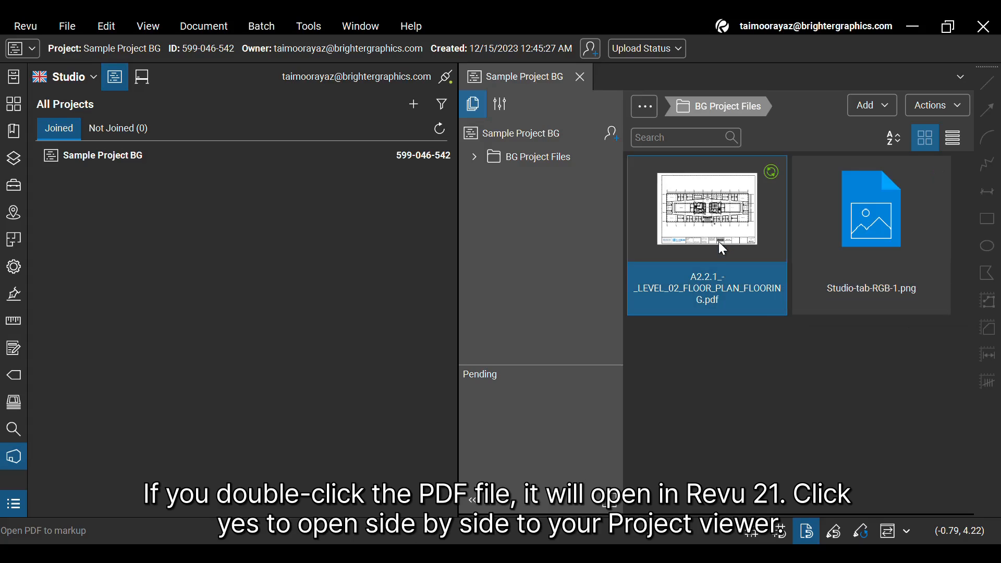
double_click(719, 241)
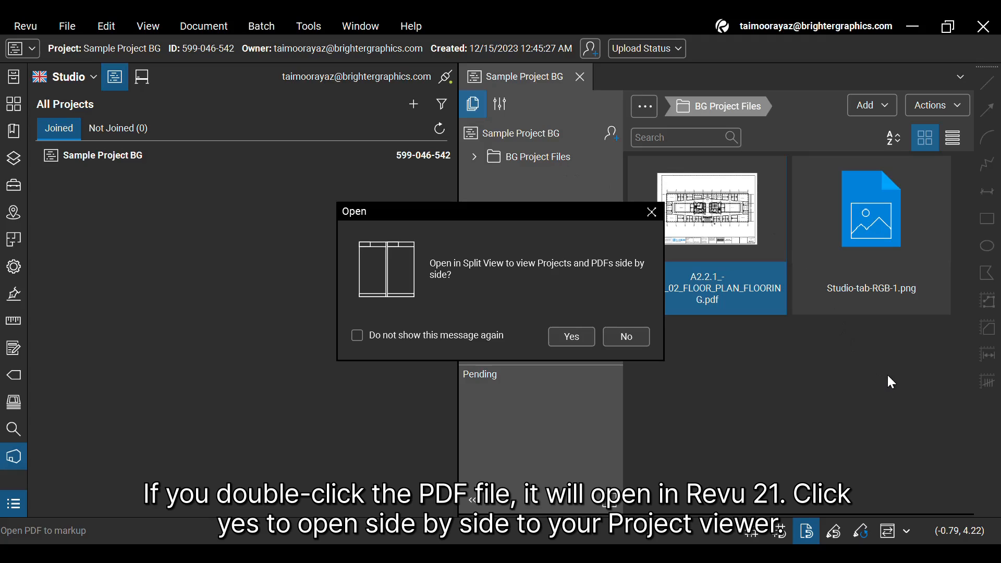
left_click(561, 342)
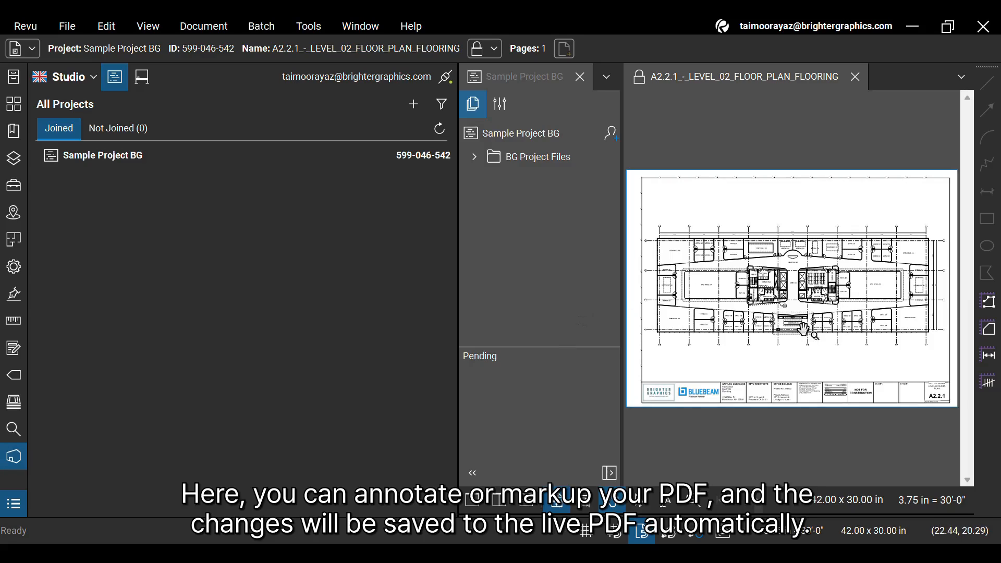
scroll(801, 327, "up", 4)
scroll(803, 330, "up", 2)
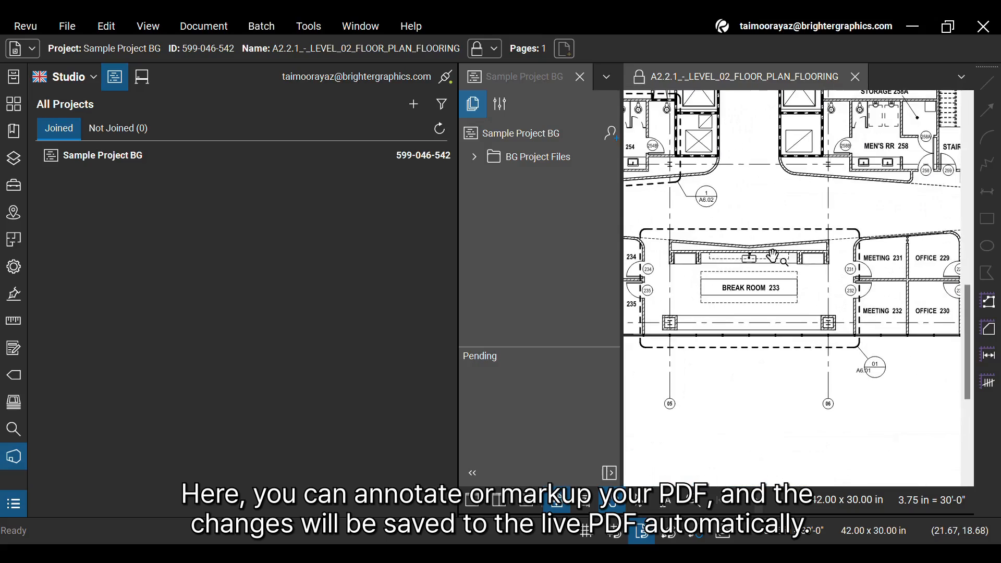
scroll(733, 267, "up", 2)
scroll(733, 267, "up", 1)
scroll(733, 267, "down", 5)
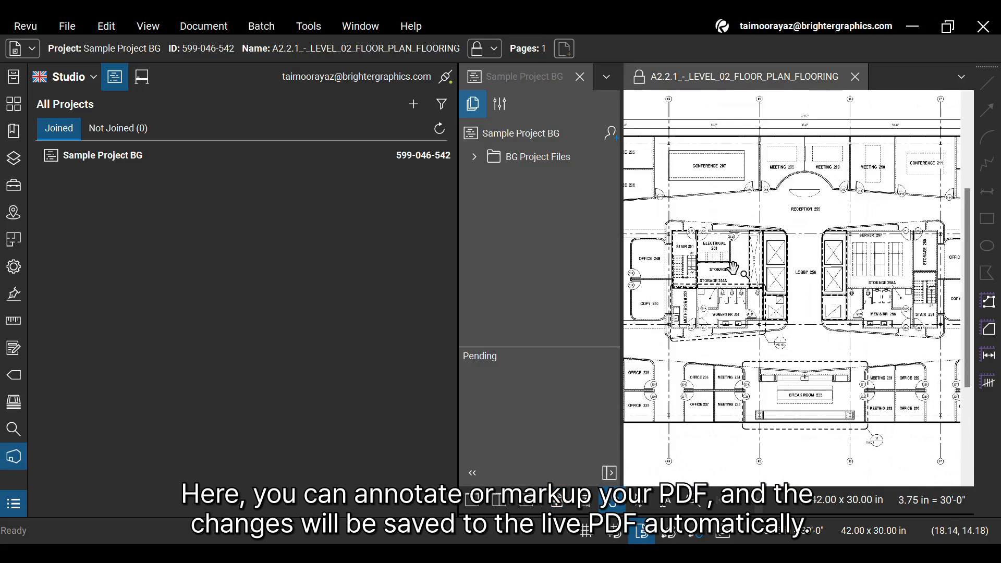
scroll(747, 261, "down", 2)
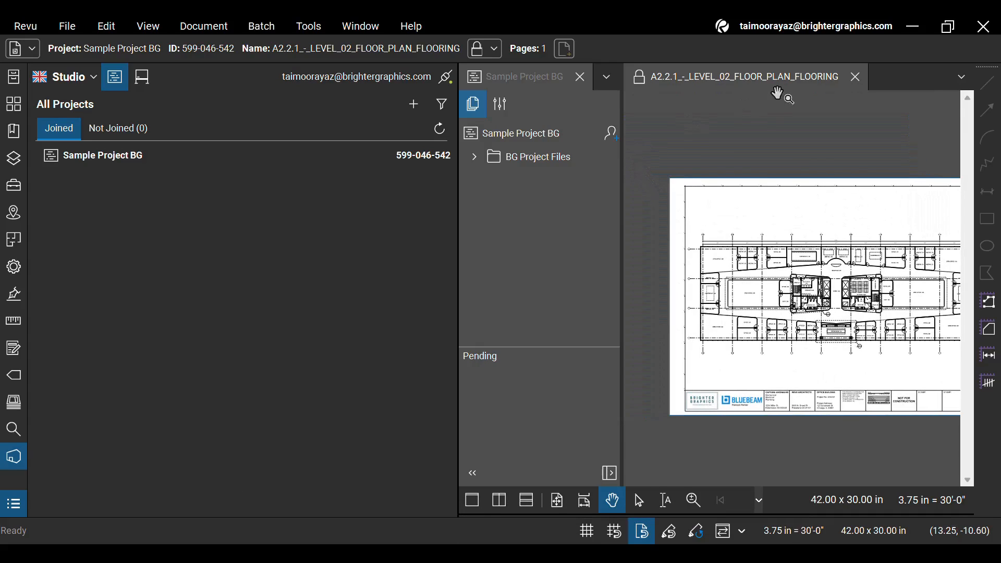
left_click(855, 76)
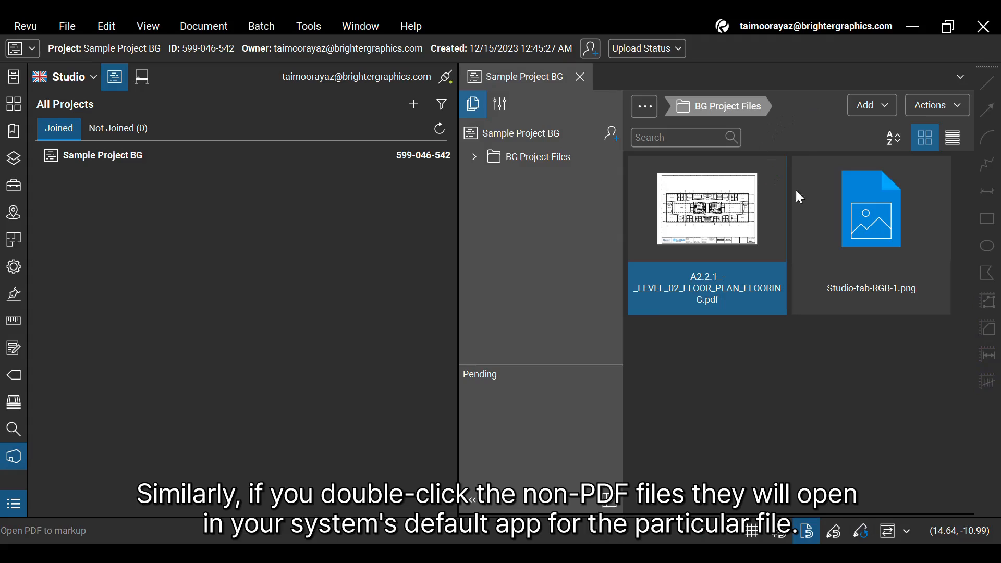
left_click(886, 253)
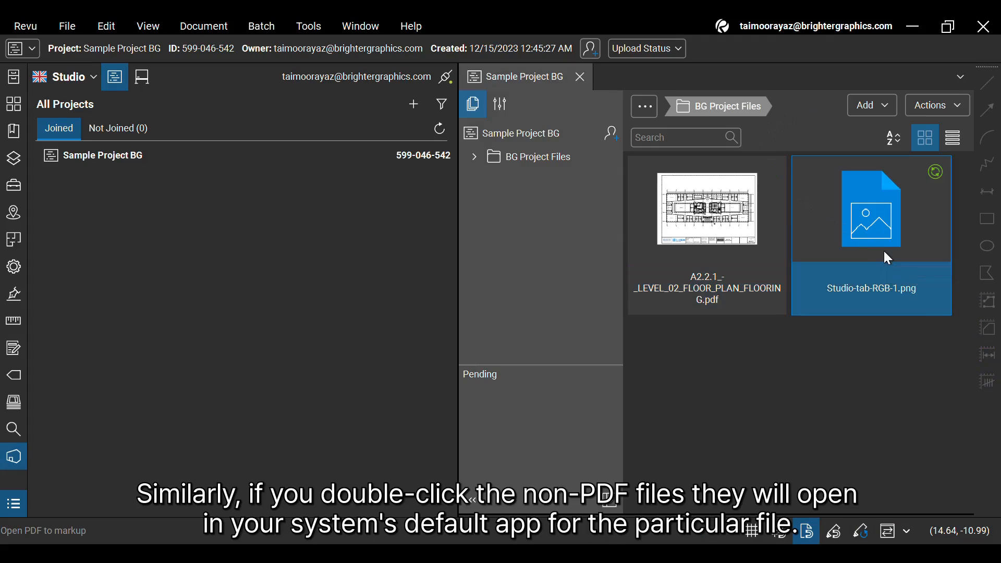
double_click(884, 253)
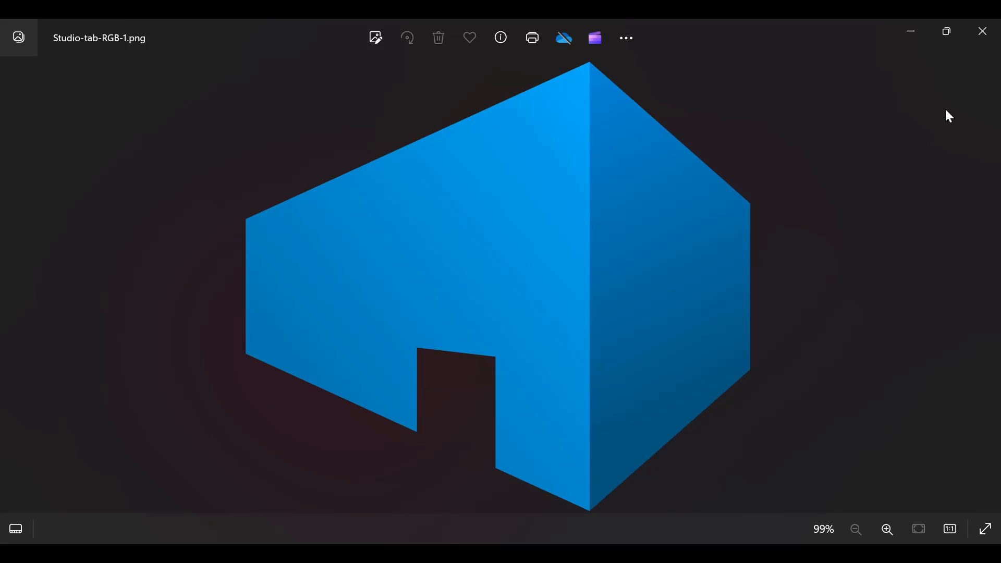
left_click(973, 42)
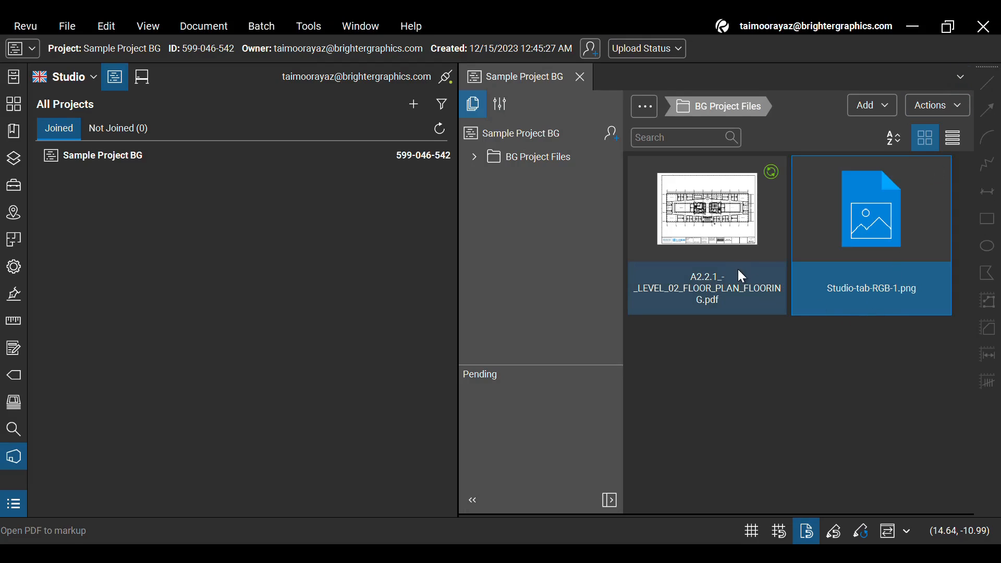
Close Sample Project BG, open and dismiss the Join project form, and collapse the Studio panel
left_click(579, 78)
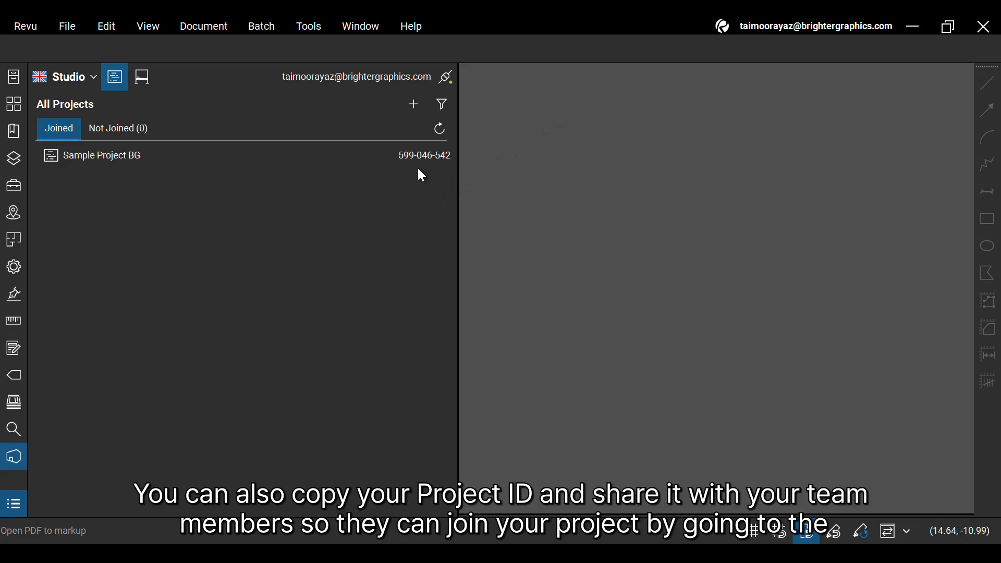
left_click(413, 118)
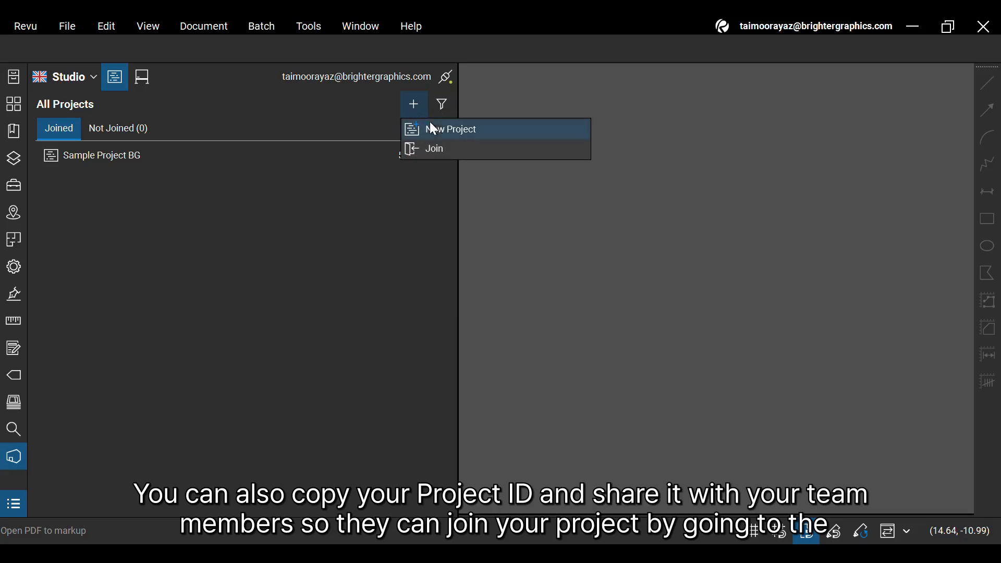
left_click(458, 148)
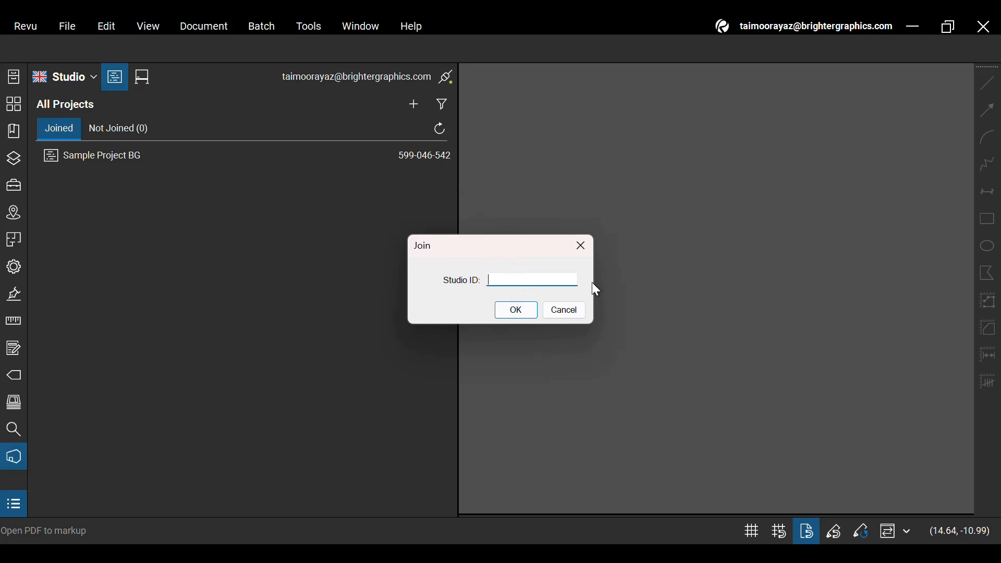
left_click(588, 253)
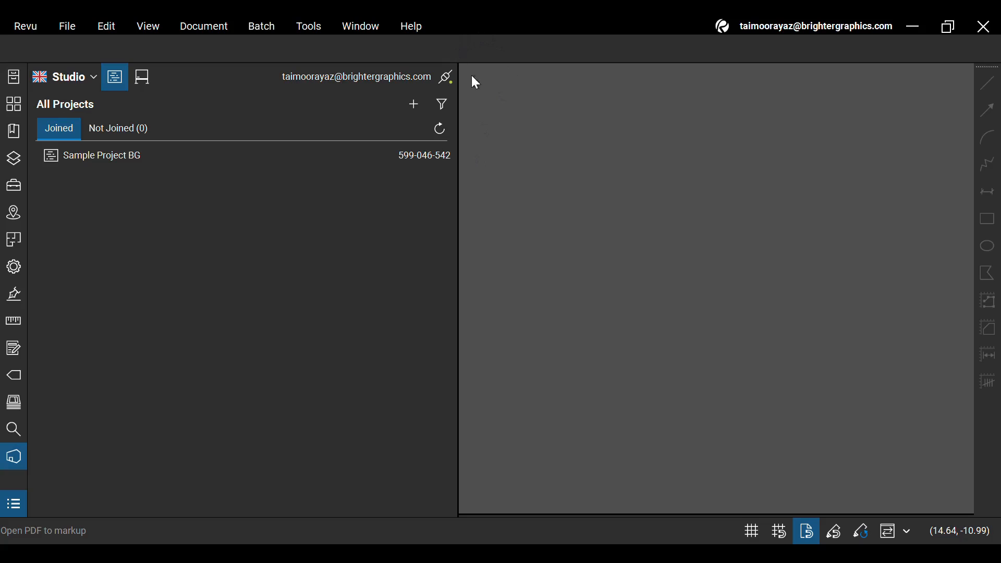
left_click(22, 459)
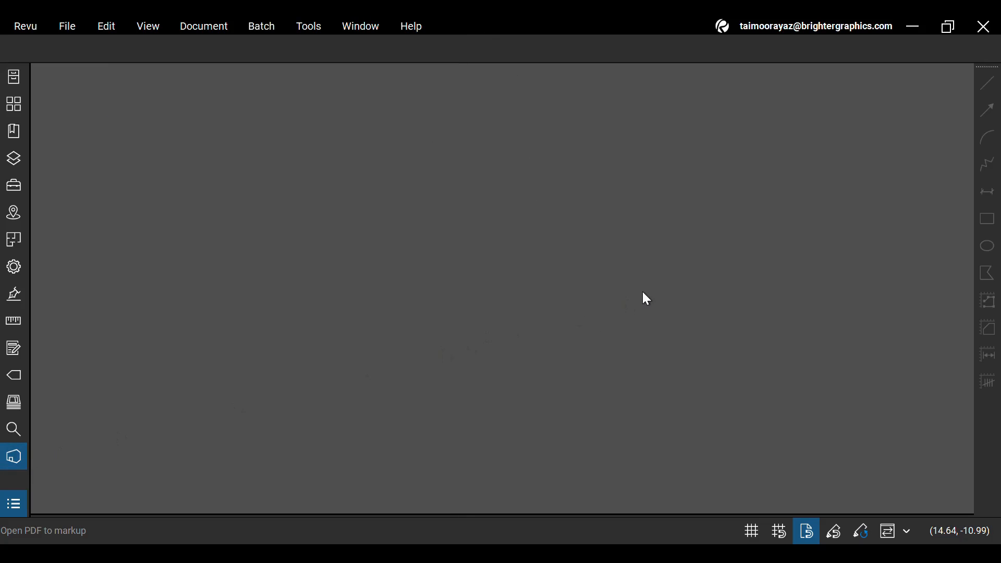